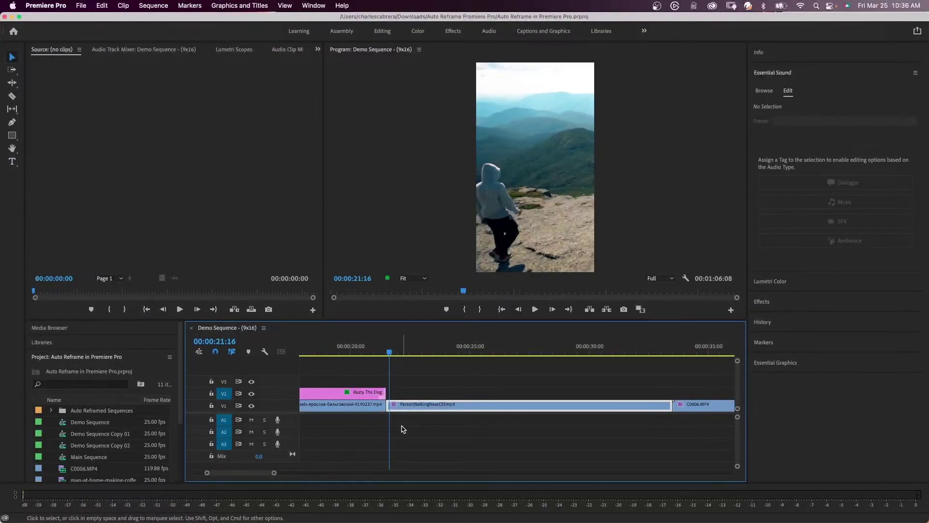
# - Preview the sequence, then launch Auto Reframe Sequence for Demo Sequence
pyautogui.press('space')
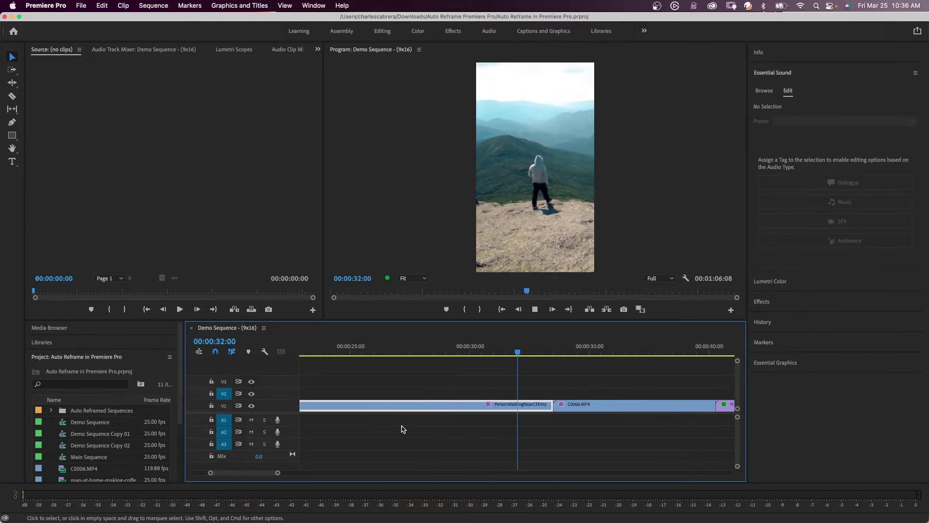
pyautogui.press('space')
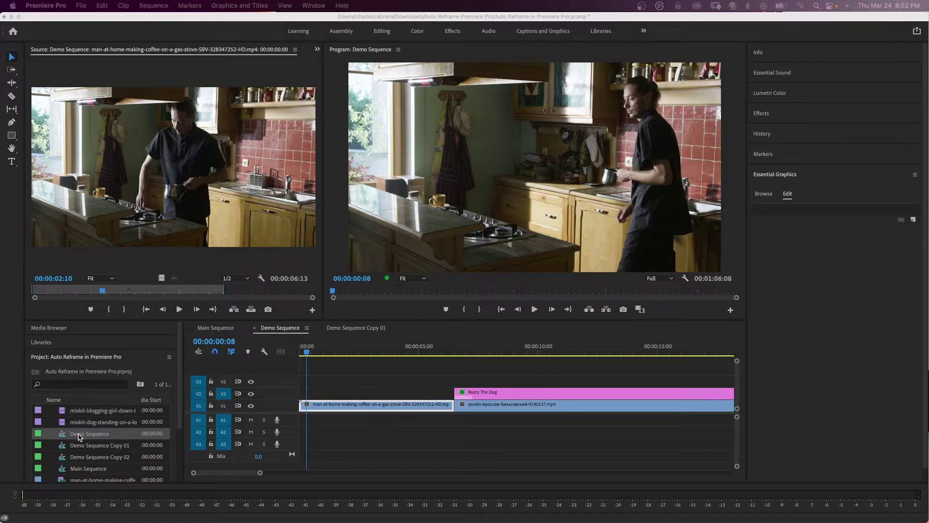
pyautogui.rightClick(80, 434)
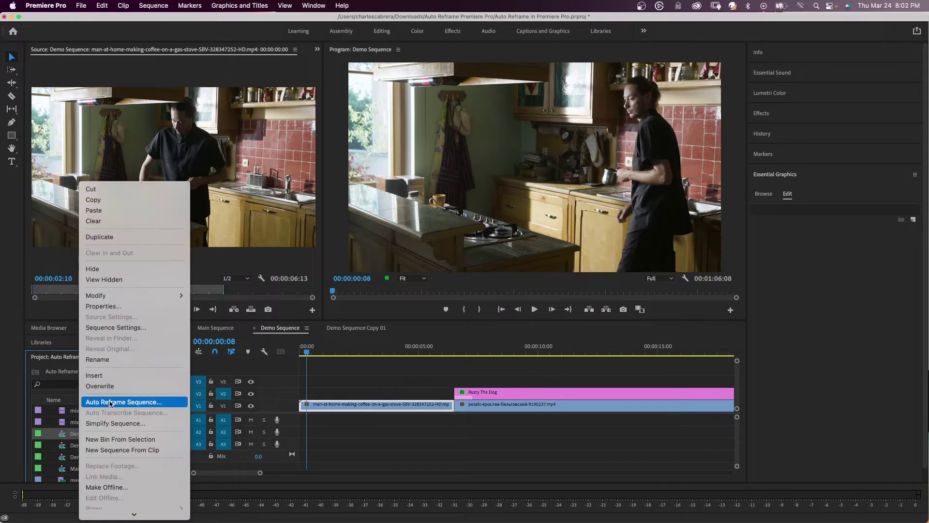
pyautogui.click(149, 6)
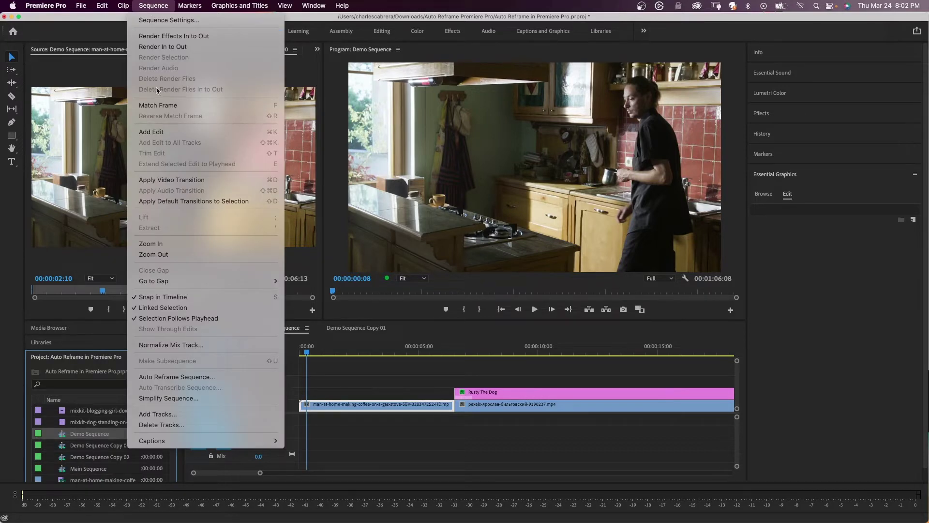
pyautogui.click(144, 381)
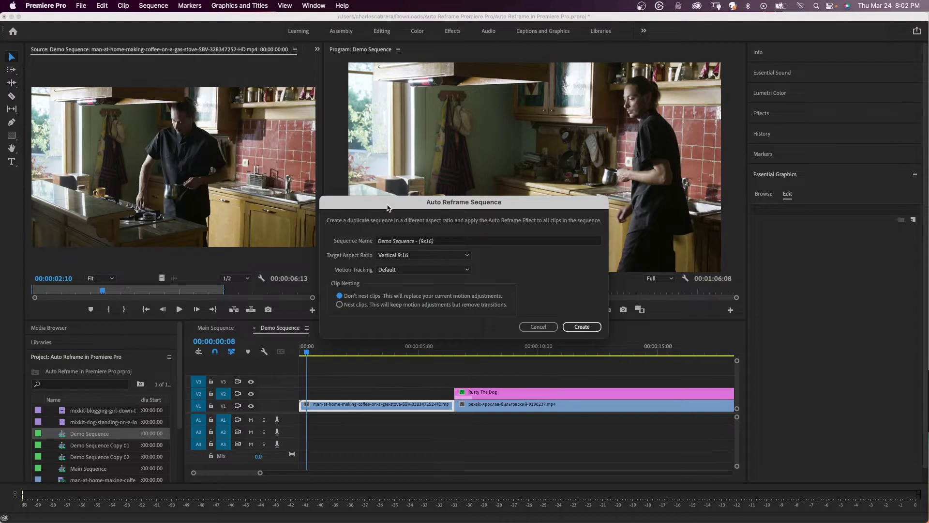
# - Rename the new sequence to 'Demo Sequence - Vertical' and show the target aspect ratio choices
pyautogui.click(443, 241)
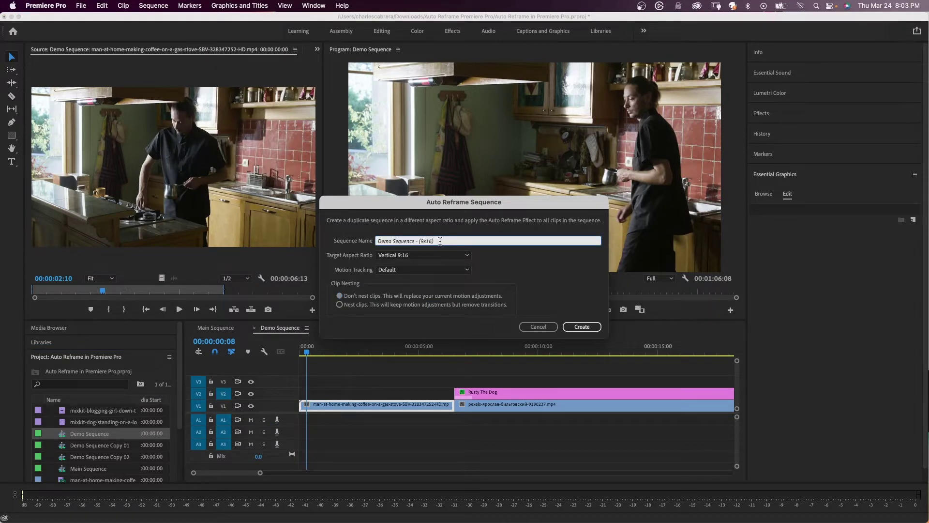
pyautogui.press('BackSpace')
pyautogui.press('BackSpace')
pyautogui.press('BackSpace')
pyautogui.press('BackSpace')
pyautogui.press('BackSpace')
pyautogui.write('Vertical')
pyautogui.click(467, 256)
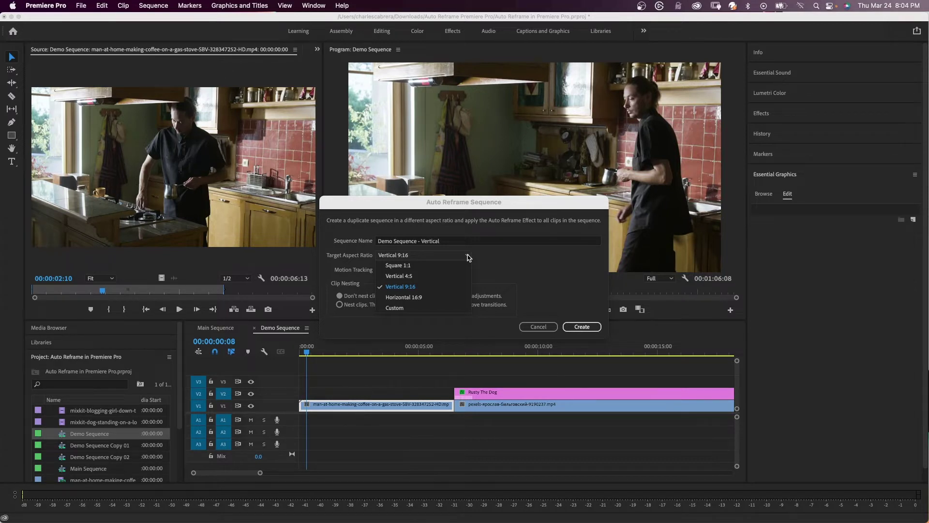
# - Create the 1080 x 1920 duplicate at Vertical 9:16 with Default motion tracking
pyautogui.click(417, 286)
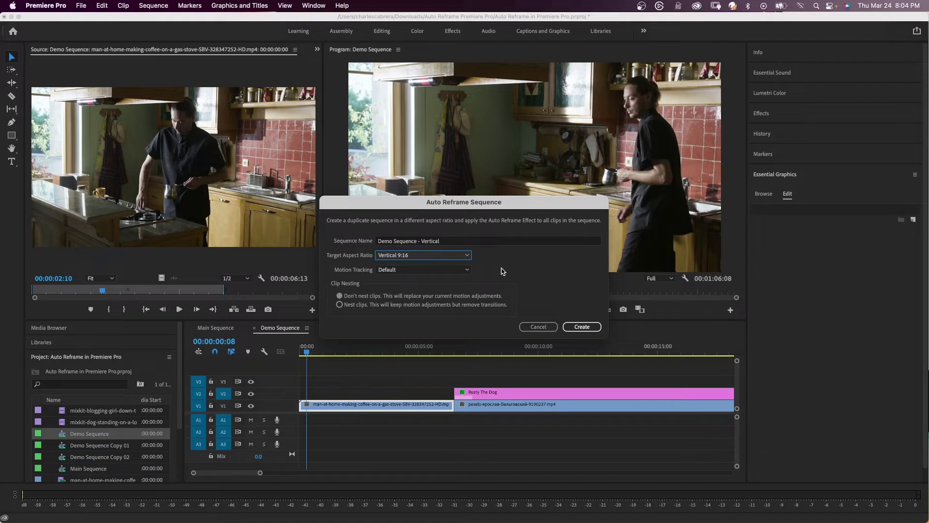
pyautogui.click(467, 271)
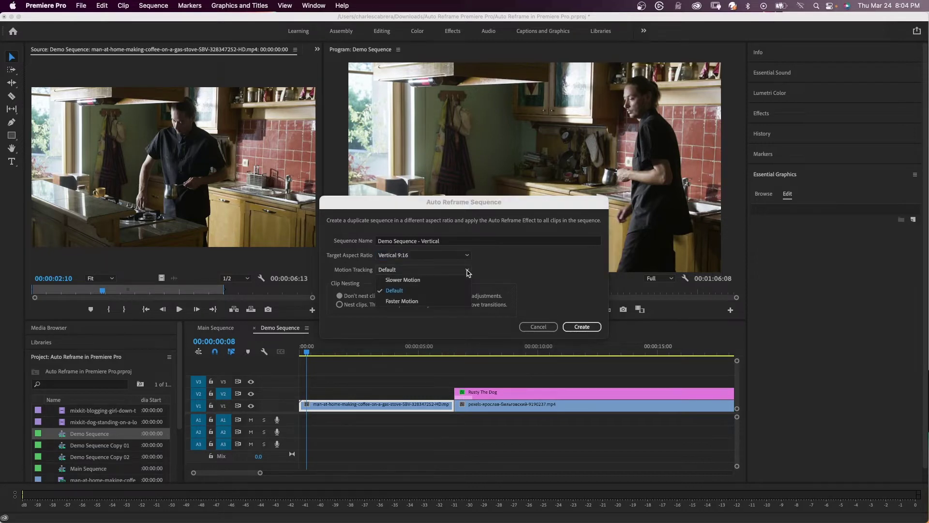
pyautogui.click(407, 294)
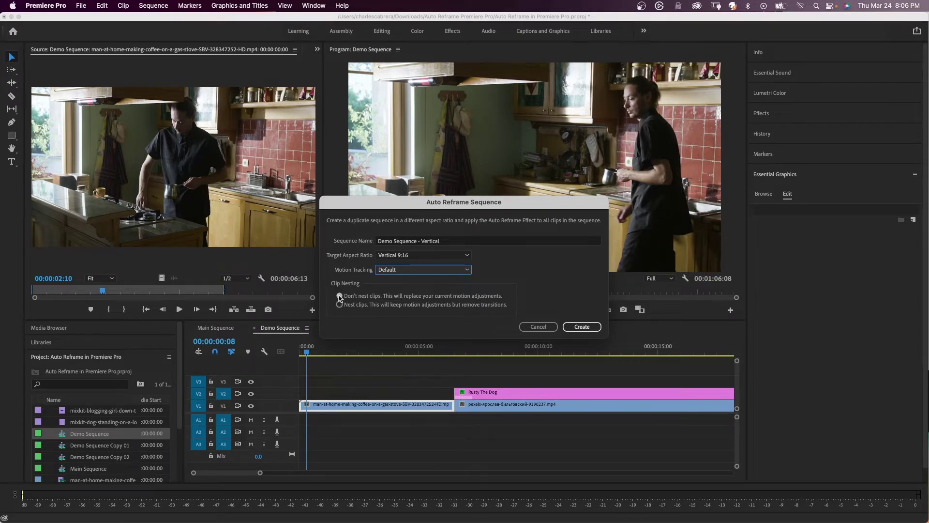
pyautogui.click(573, 327)
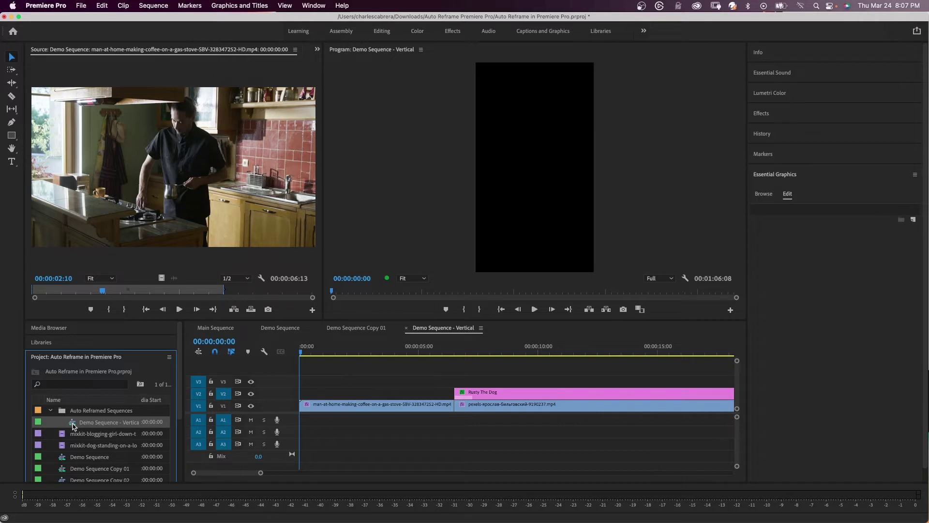
pyautogui.click(334, 409)
pyautogui.press('space')
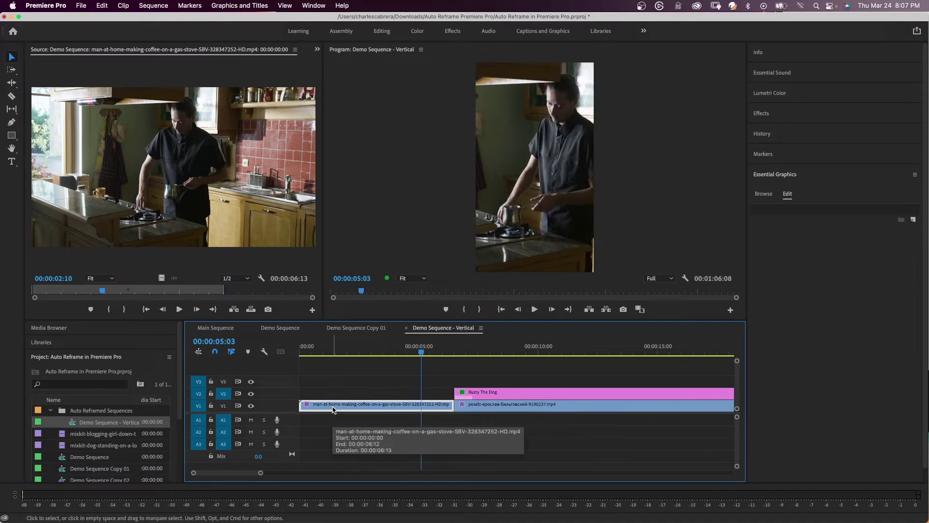
pyautogui.moveTo(315, 351); pyautogui.dragTo(409, 375)
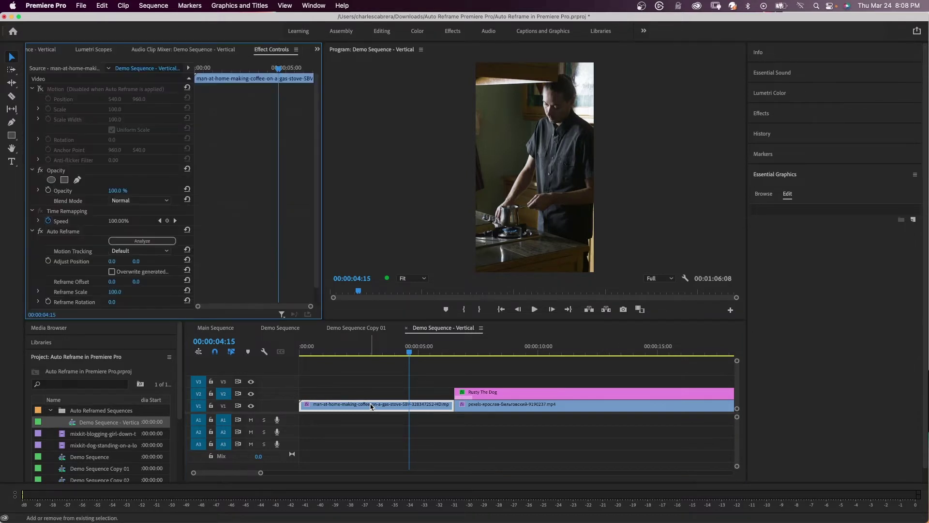
# - Select the kitchen clip's Auto Reframe effect in Effect Controls and scrub Reframe Scale to 89
pyautogui.hotkey('shift', '5')
pyautogui.click(85, 214)
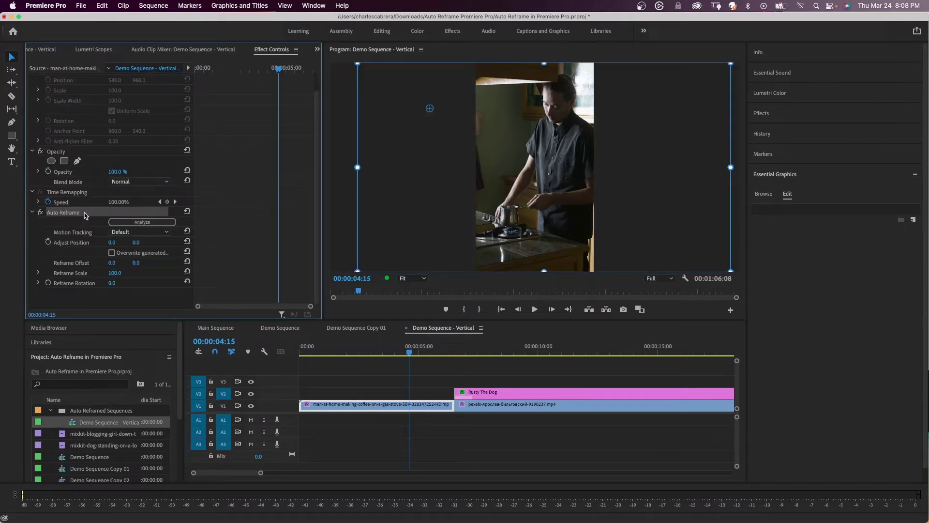
pyautogui.hotkey('shift', '3')
pyautogui.press('Left')
pyautogui.moveTo(113, 275); pyautogui.dragTo(55, 263)
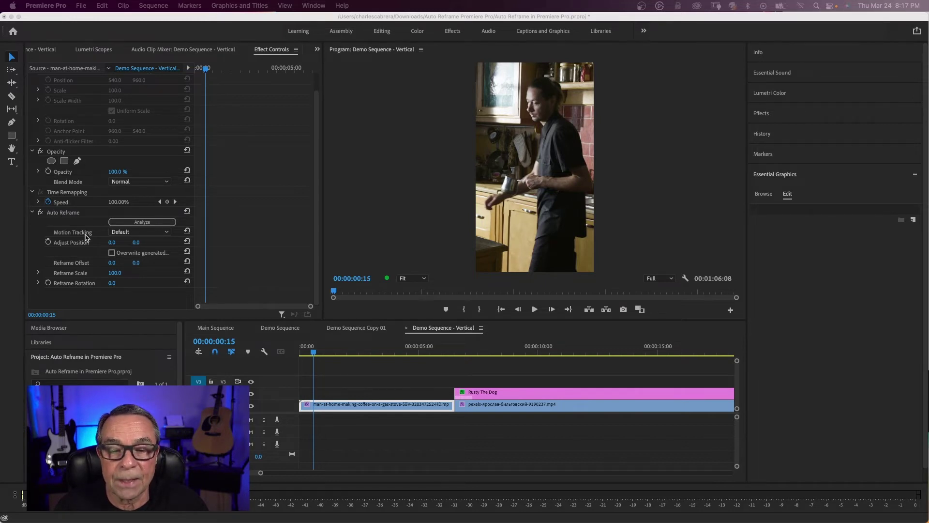
# - Override the reframe keyframes, setting Adjust Position X to 1805.2, then 1978.3 at 02:05
pyautogui.click(112, 253)
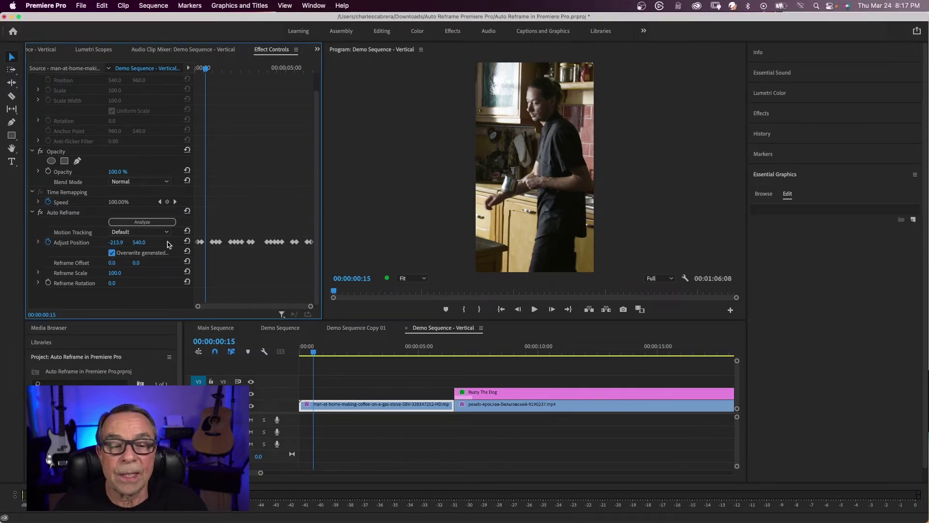
pyautogui.click(183, 242)
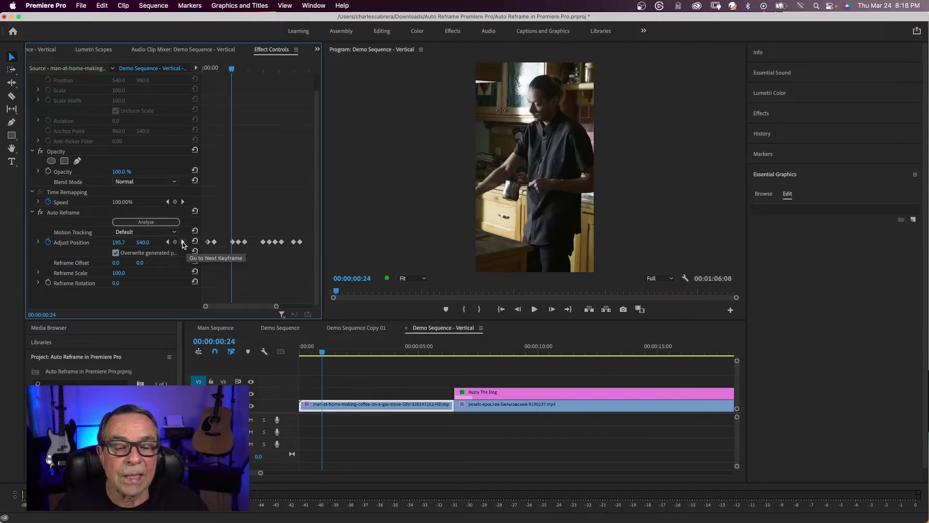
pyautogui.click(182, 242)
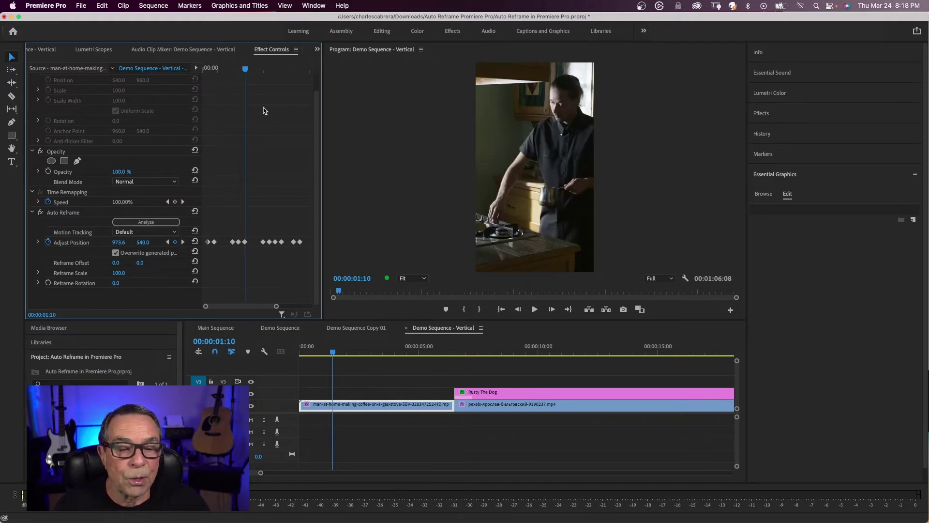
pyautogui.click(183, 242)
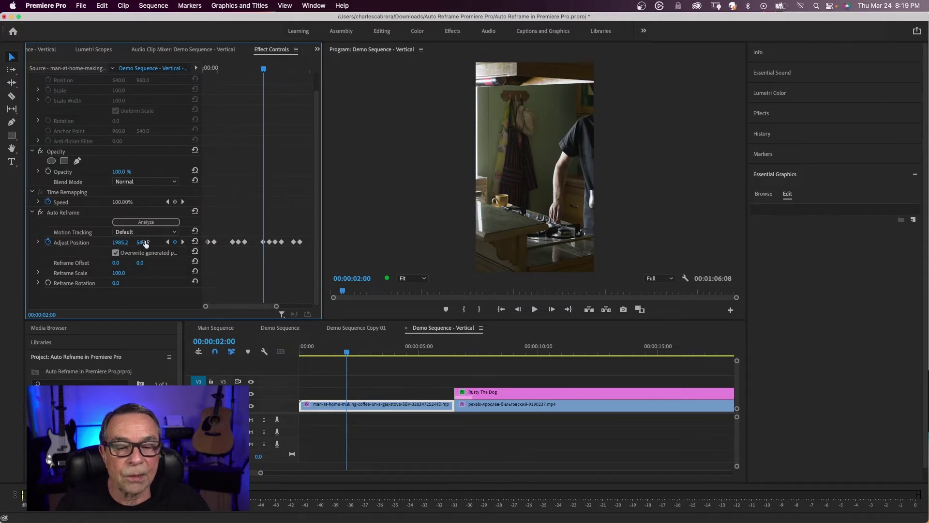
pyautogui.moveTo(121, 242); pyautogui.dragTo(2, 242)
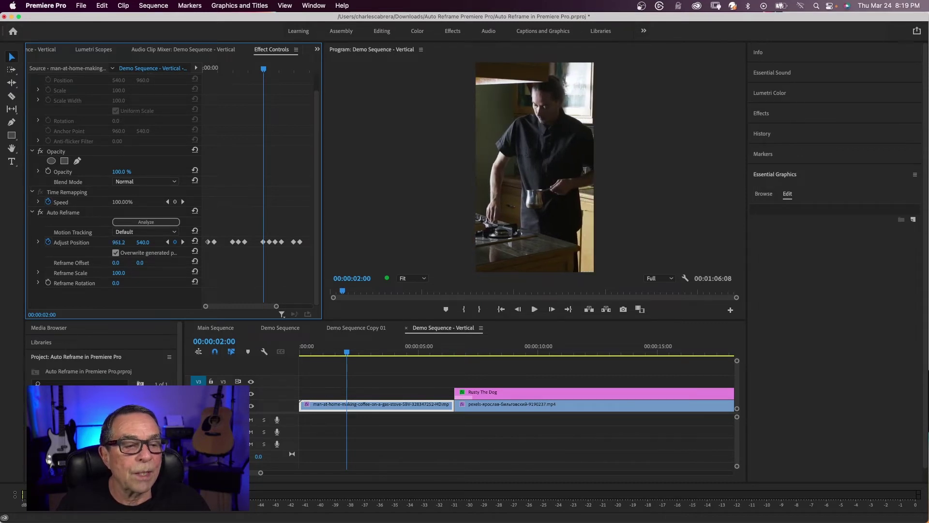
pyautogui.hotkey('shift', 'Right')
pyautogui.moveTo(120, 242); pyautogui.dragTo(27, 242)
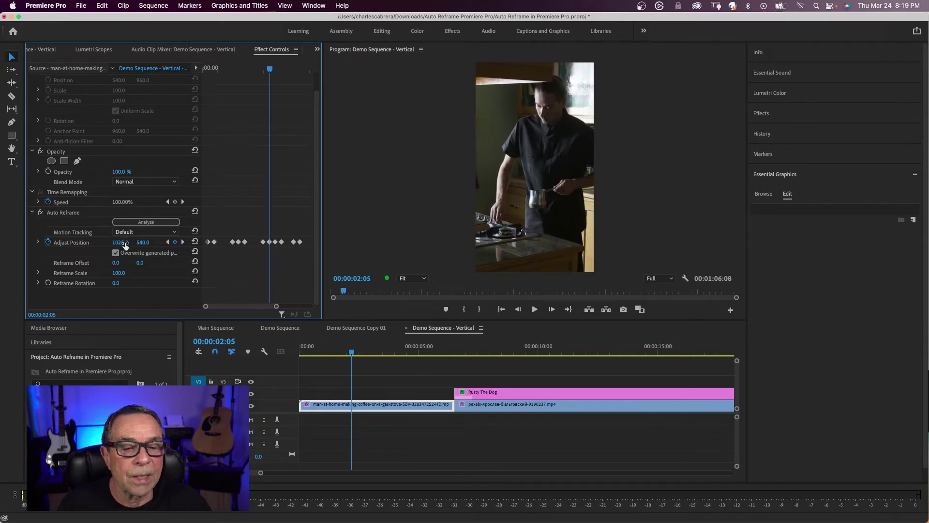
# - Delete the cluster of six Adjust Position keyframes near 02:14 and play back the framing
pyautogui.click(183, 242)
pyautogui.click(182, 242)
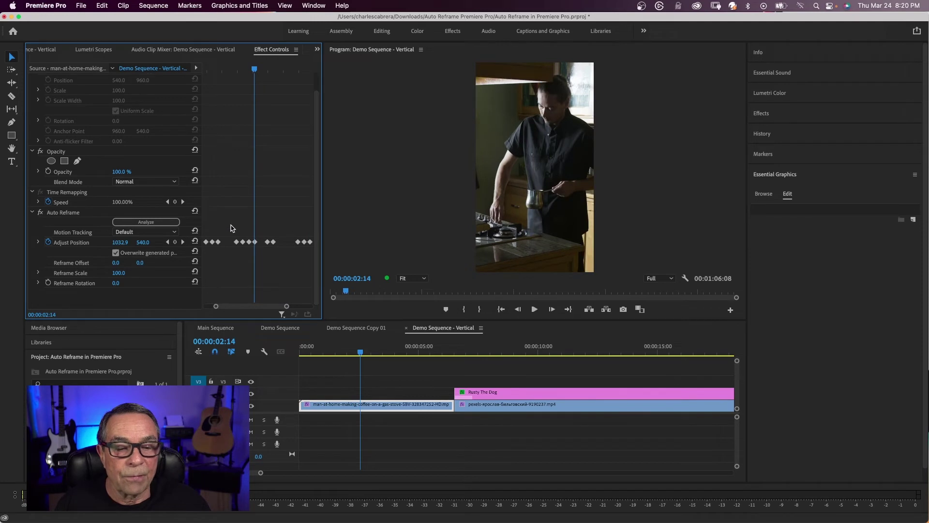
pyautogui.moveTo(231, 228); pyautogui.dragTo(279, 253)
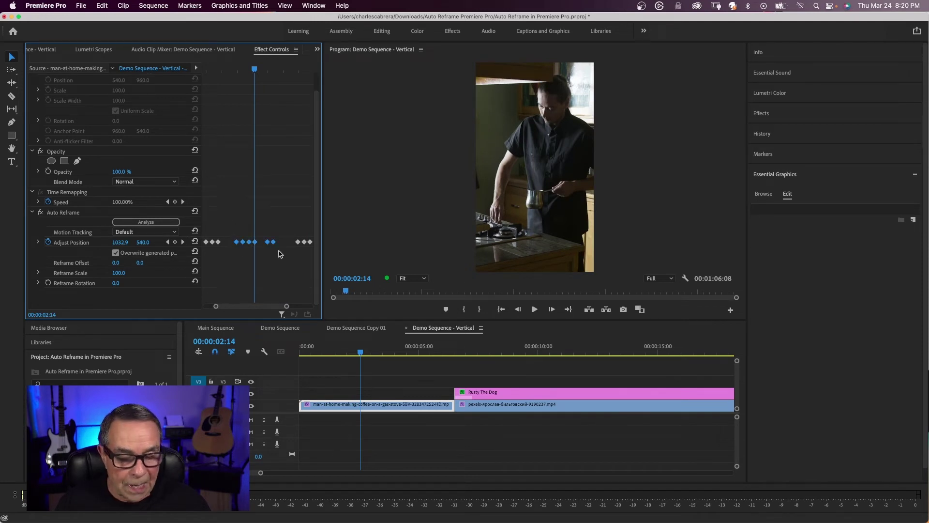
pyautogui.press('Delete')
pyautogui.press('space')
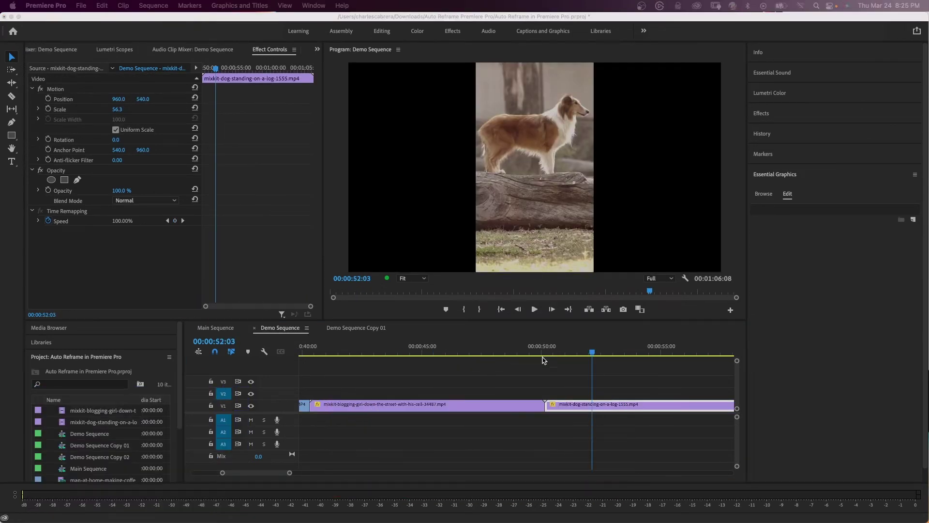
# - Search the Effects panel for 'Auto' and apply Auto Reframe to the dog-on-a-log clip
pyautogui.click(596, 353)
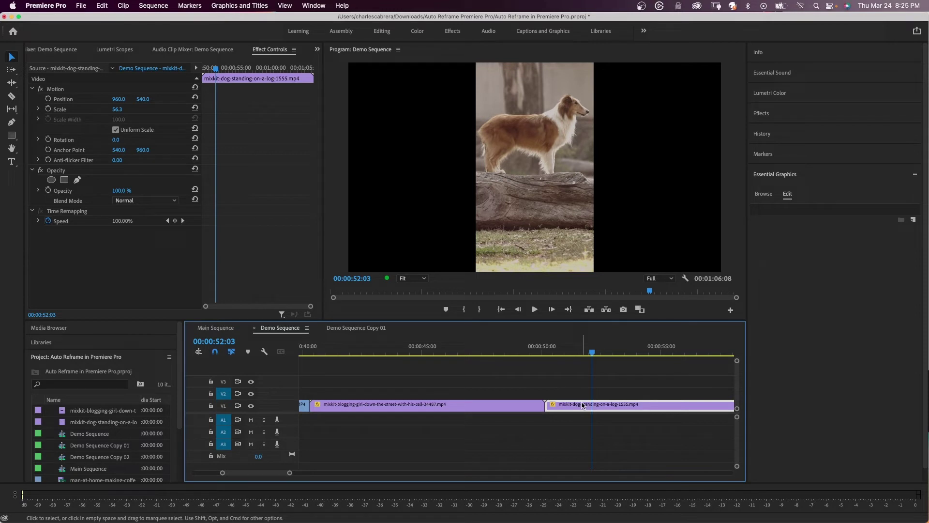
pyautogui.click(784, 114)
pyautogui.click(786, 130)
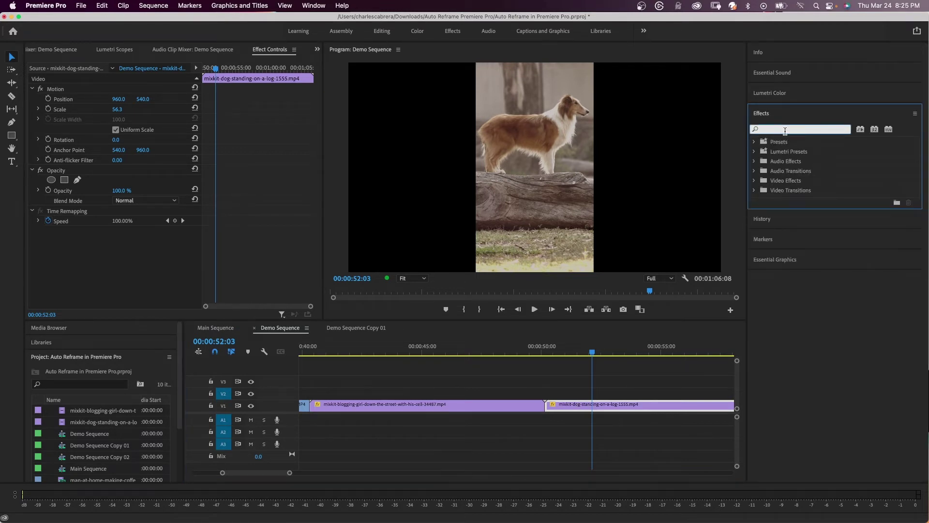
pyautogui.write('Auto')
pyautogui.click(794, 248)
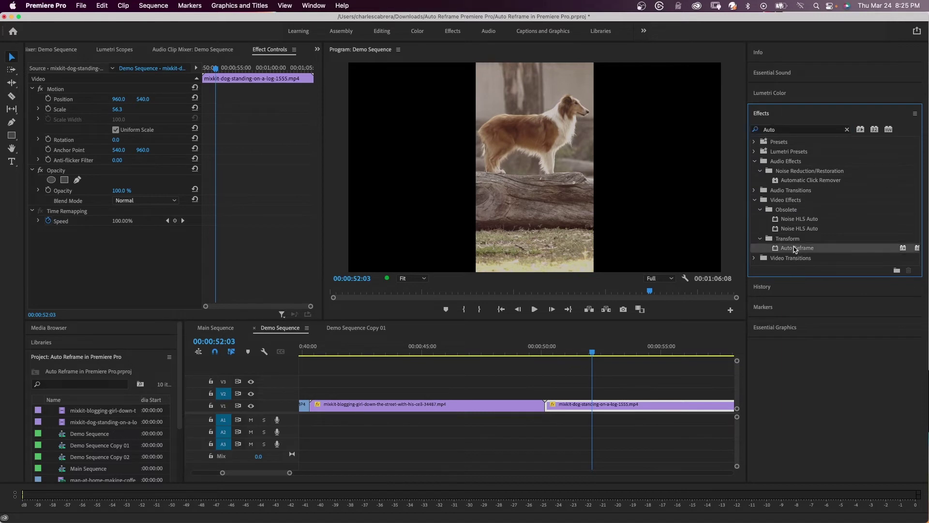
pyautogui.moveTo(792, 252); pyautogui.dragTo(611, 411)
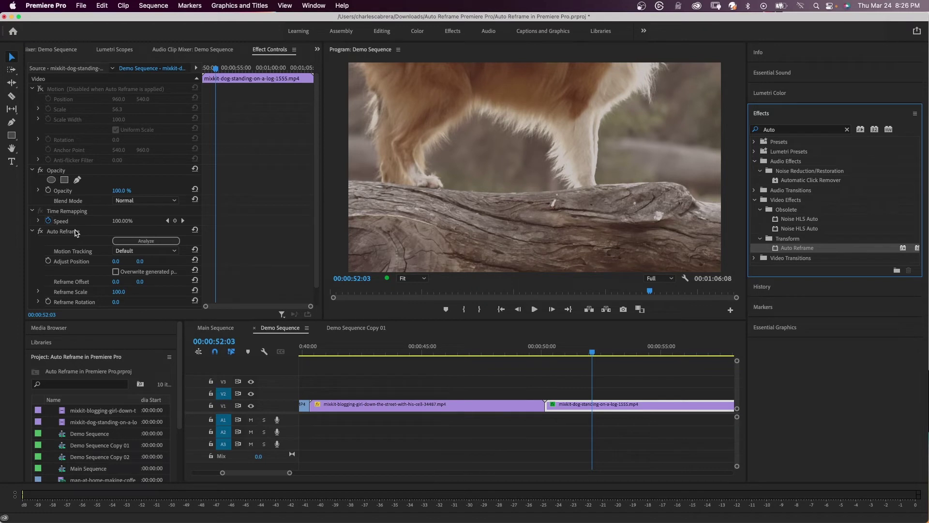
# - Set the dog clip's Reframe Scale to 88 and Reframe Offset Y to -326, then play it
pyautogui.moveTo(118, 292); pyautogui.dragTo(95, 281)
pyautogui.click(548, 354)
pyautogui.press('space')
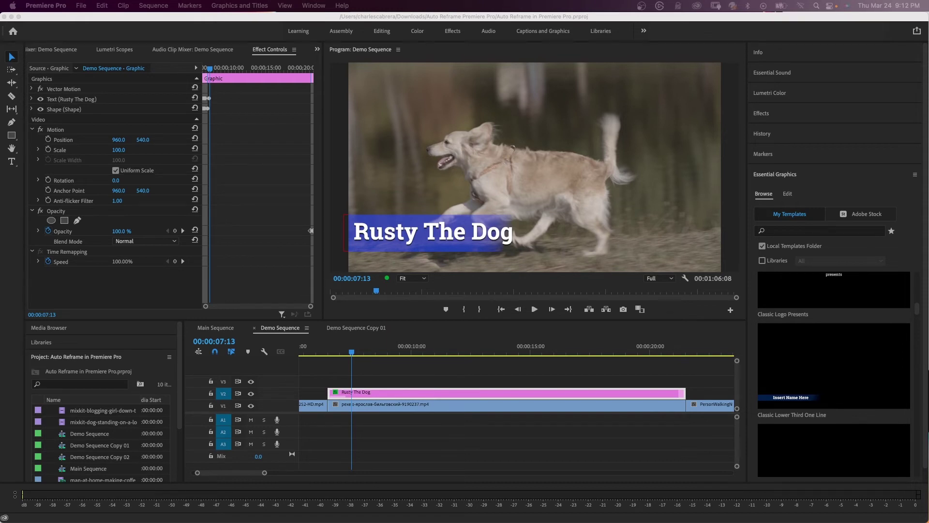
# - Auto-reframe Demo Sequence into a Vertical 9:16 duplicate, Demo Sequence - (9x16)
pyautogui.rightClick(99, 433)
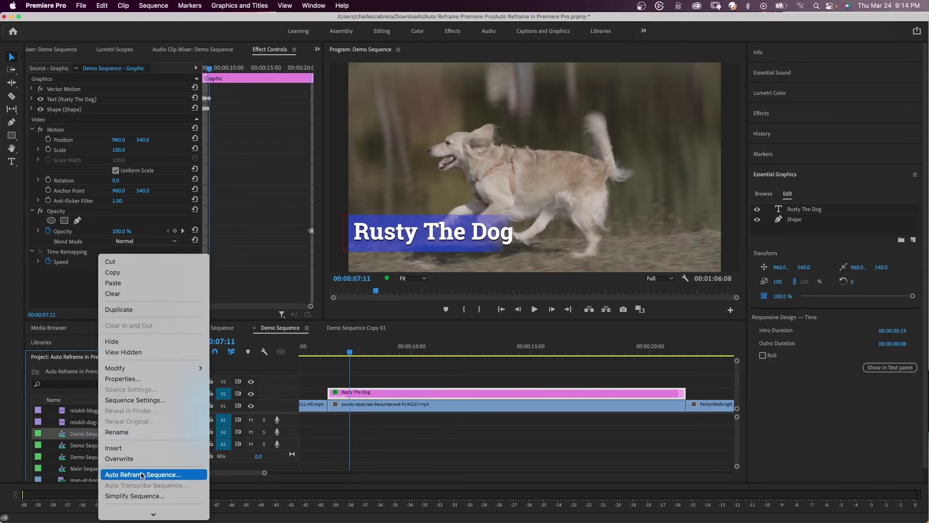
pyautogui.click(142, 475)
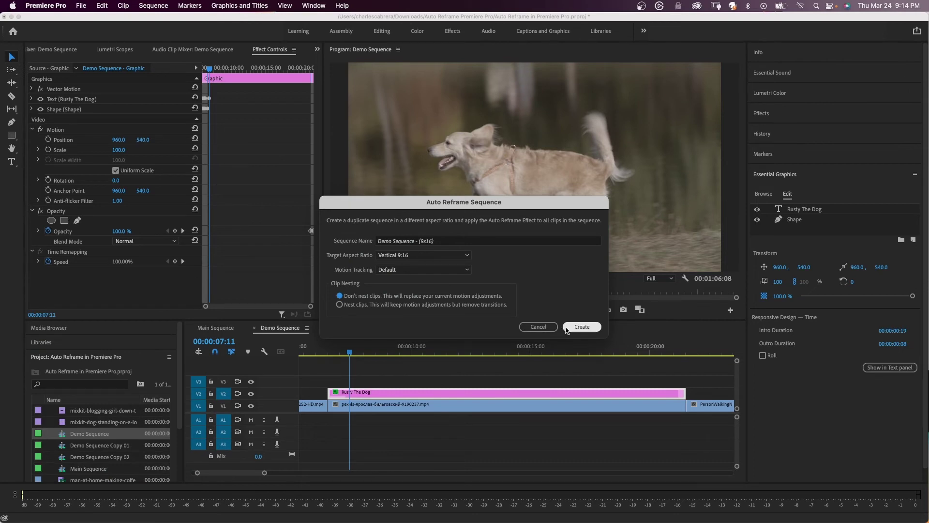
pyautogui.click(581, 327)
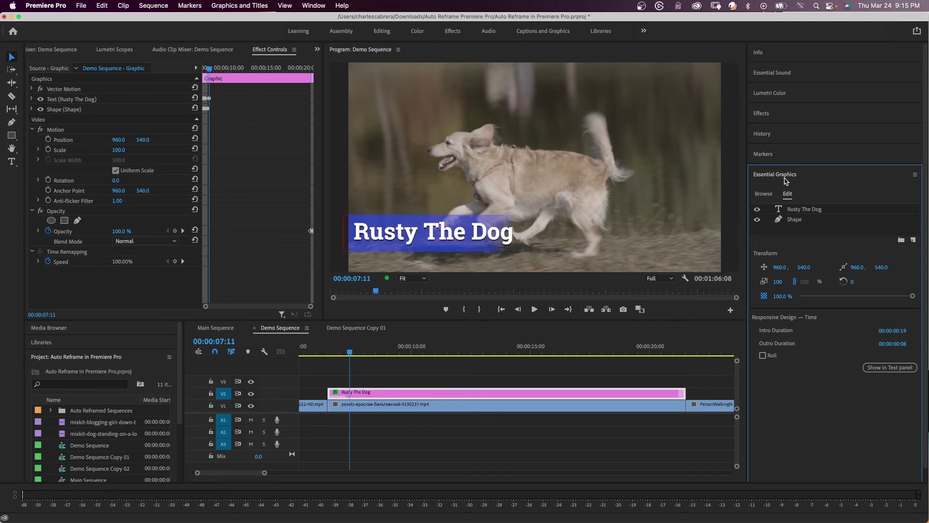
# - Pin the lower-third Shape layer to the 'Rusty The Dog' text along its left edge
pyautogui.click(811, 222)
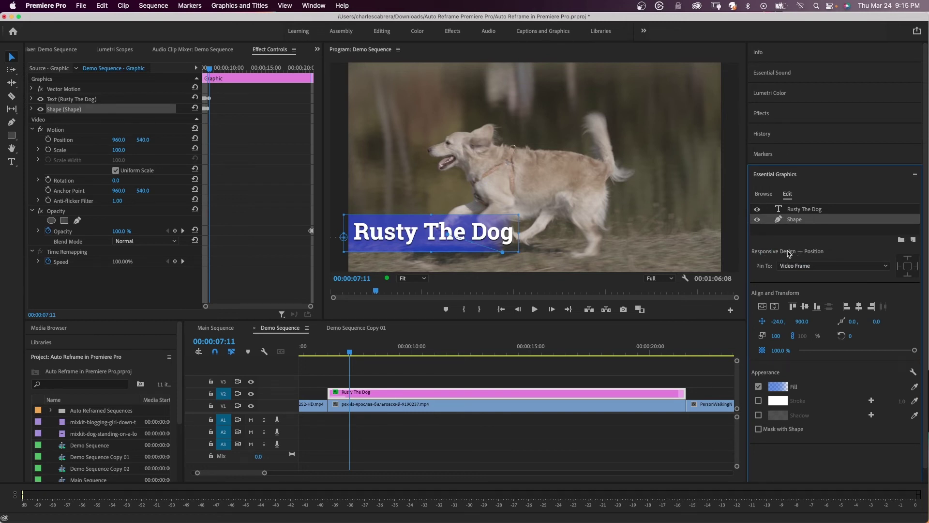
pyautogui.click(886, 266)
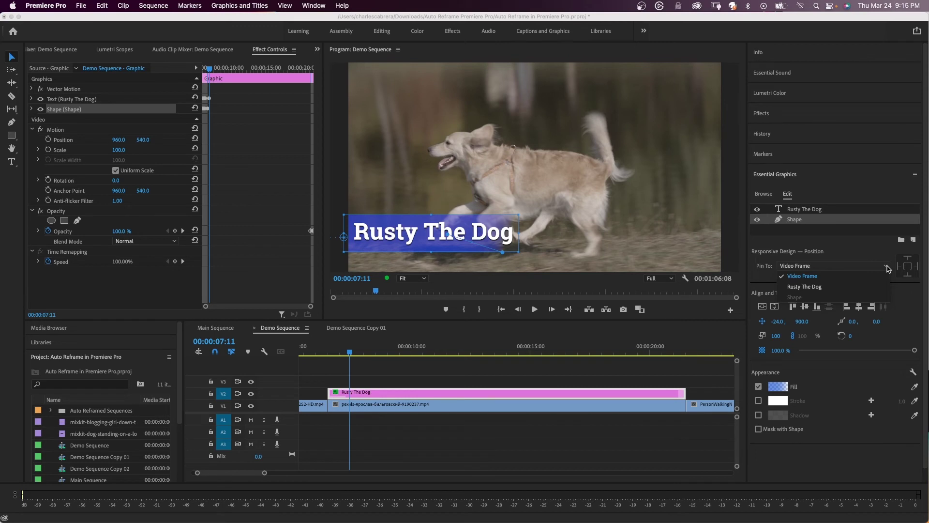
pyautogui.click(839, 288)
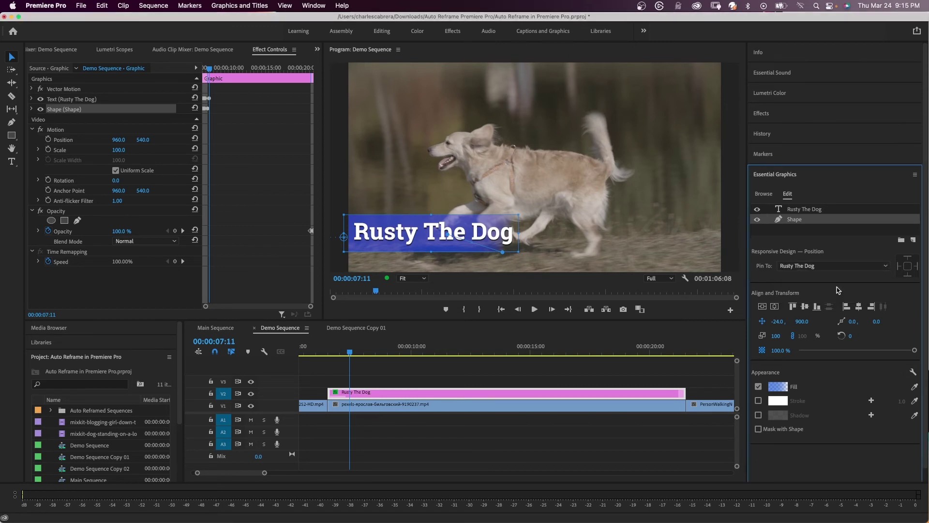
pyautogui.click(899, 267)
pyautogui.rightClick(97, 444)
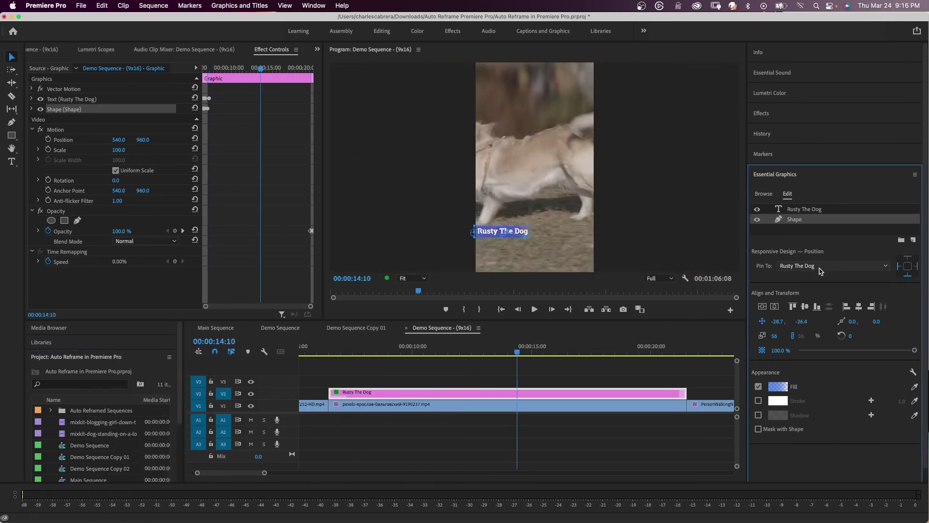
# - Confirm the shape's Pin To setting still reads Rusty The Dog in the vertical sequence
pyautogui.click(822, 267)
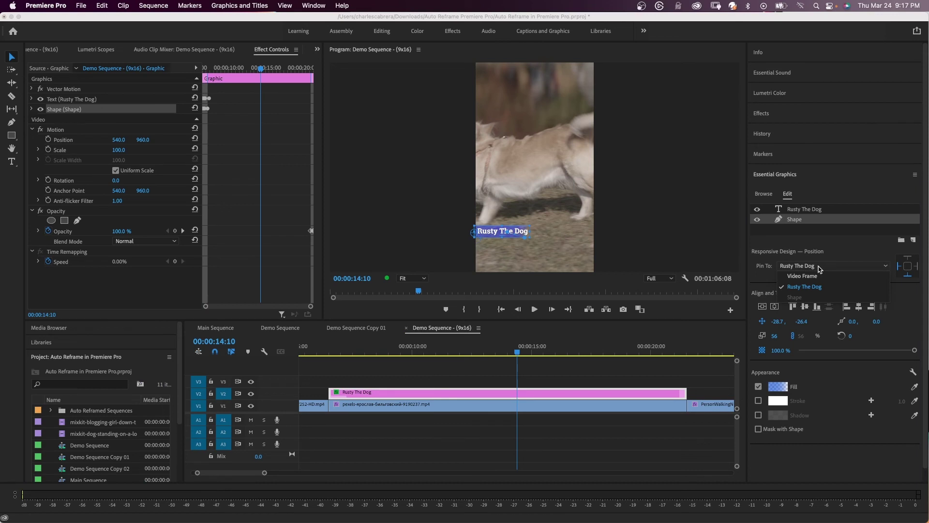
pyautogui.click(820, 269)
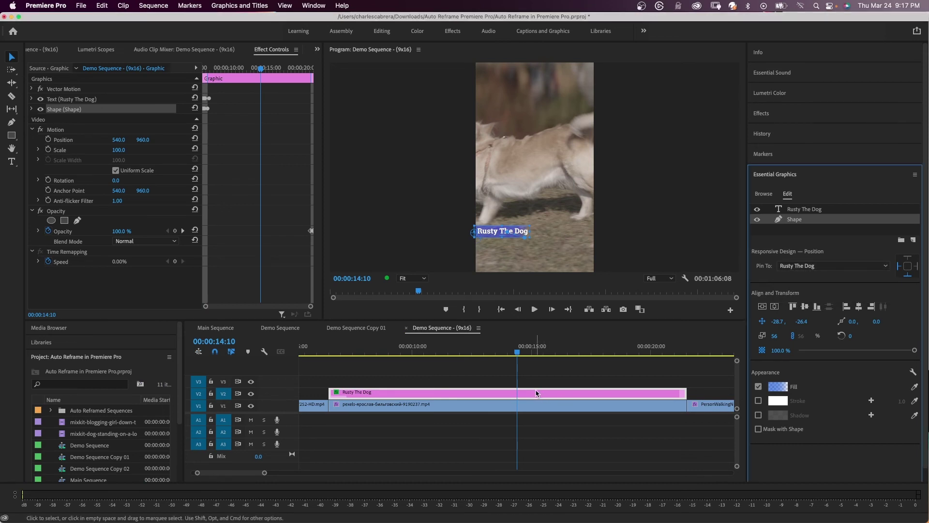